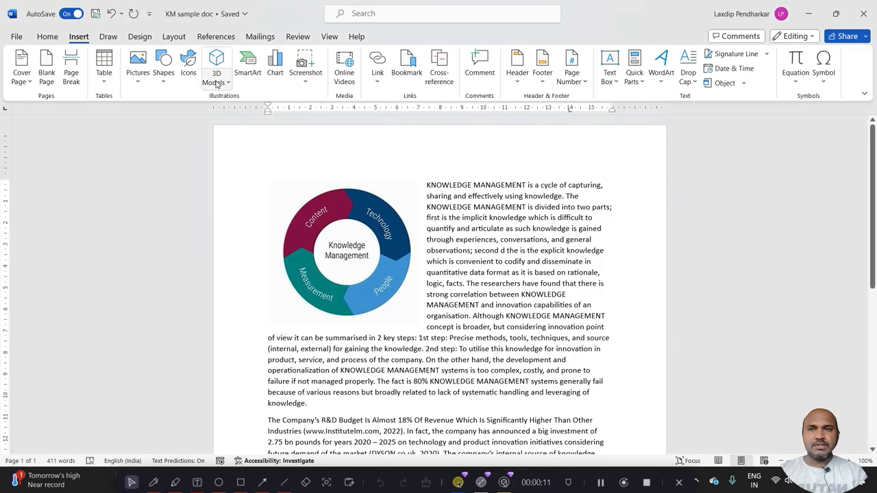
Insert the globe with ocean-current arrows from the Animated for Education category of the stock 3D models
left_click(216, 84)
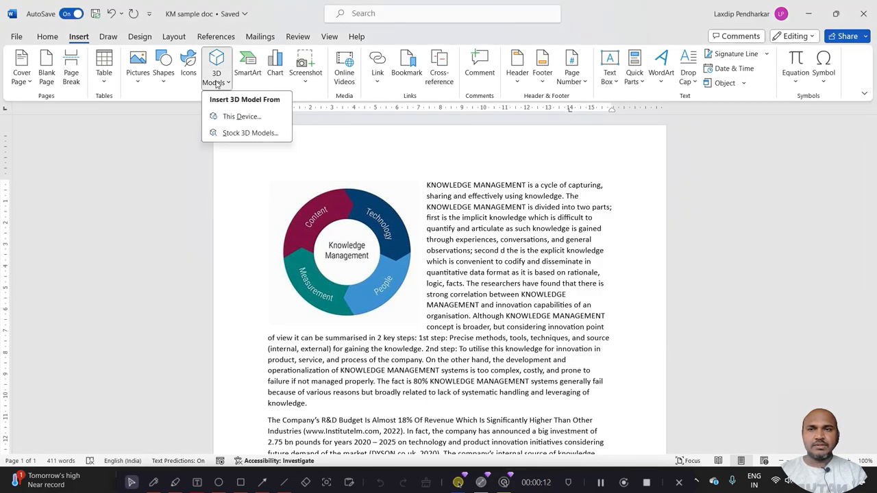
left_click(235, 135)
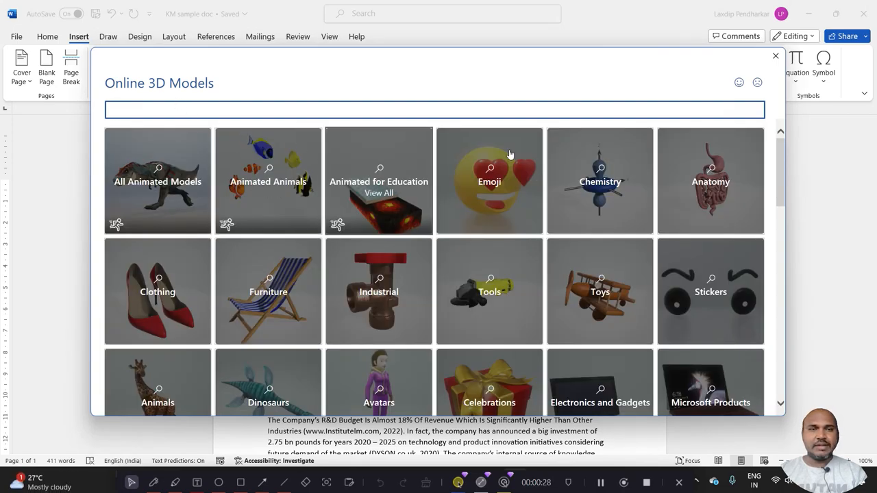
left_click_drag(782, 157, 772, 369)
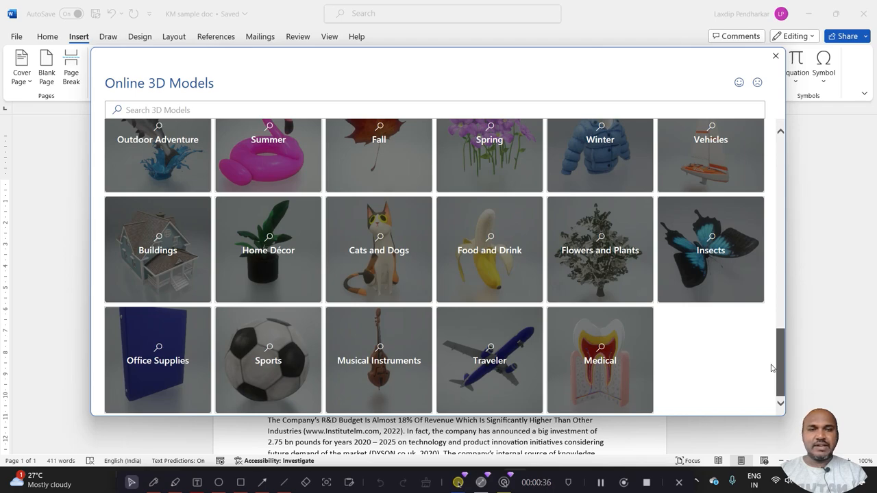
left_click_drag(771, 368, 767, 152)
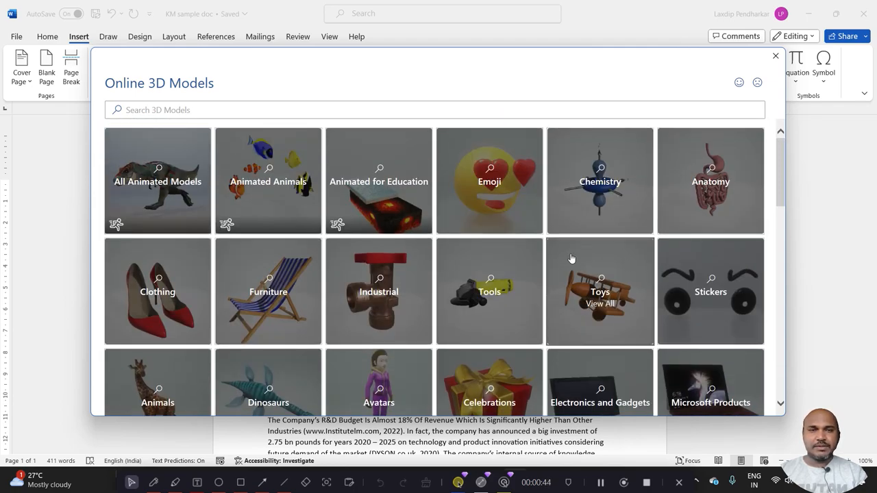
left_click(372, 198)
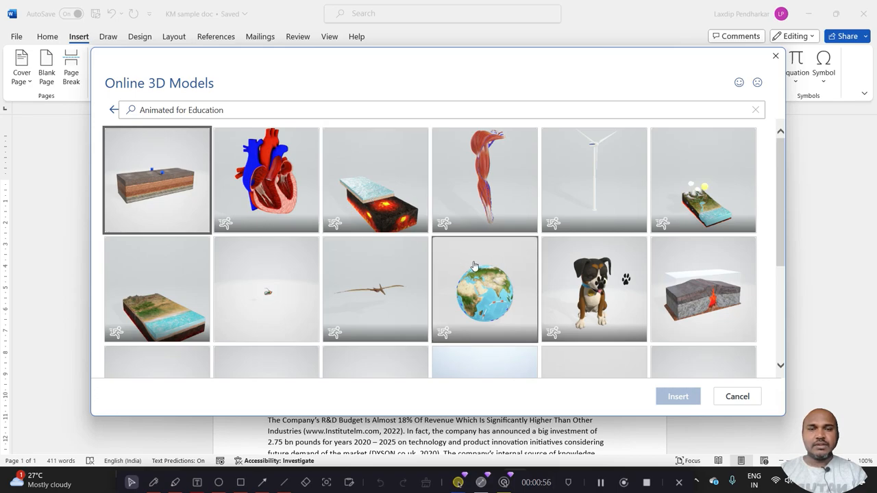
left_click(479, 306)
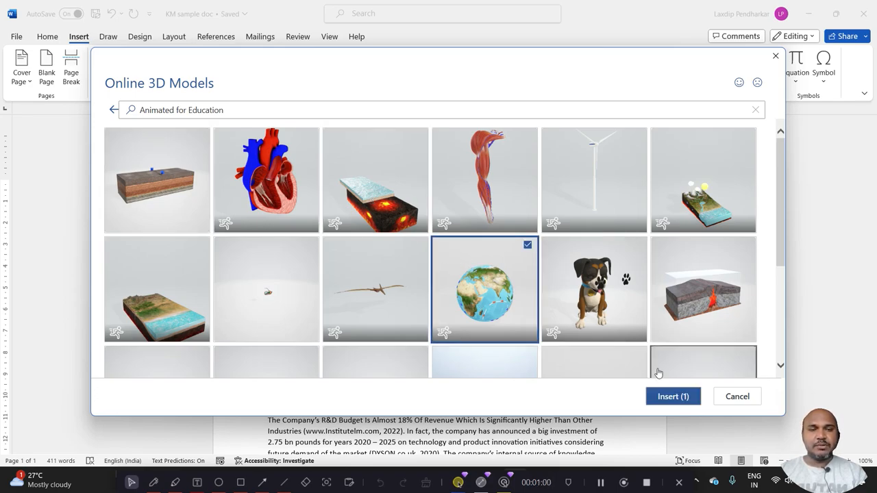
left_click(671, 397)
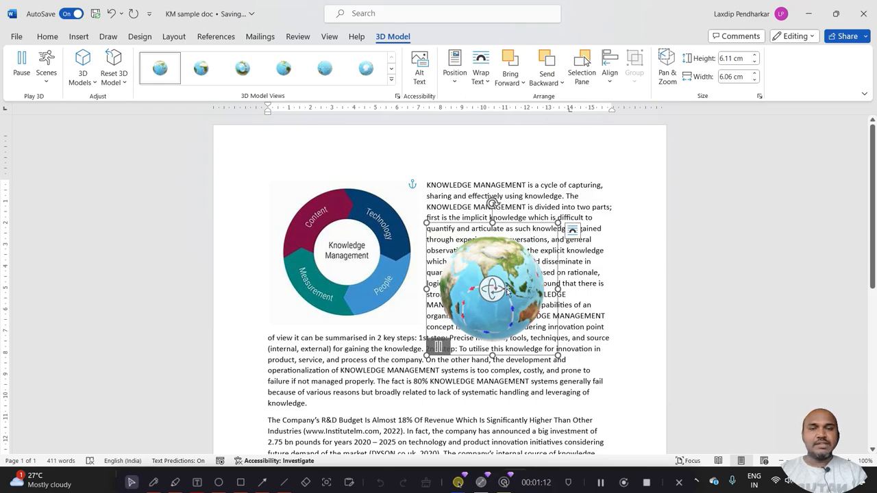
Set the globe model's text wrapping to Top and Bottom and place it beside the Knowledge Management diagram
left_click_drag(512, 273, 514, 242)
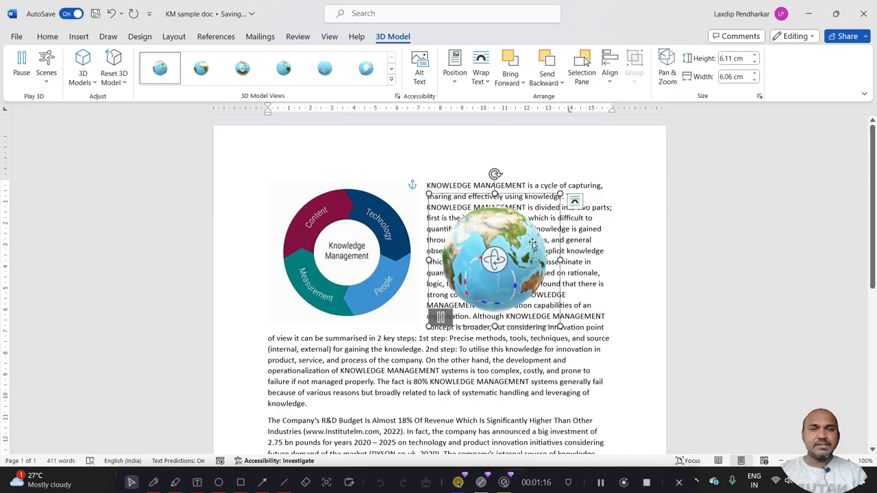
left_click(574, 200)
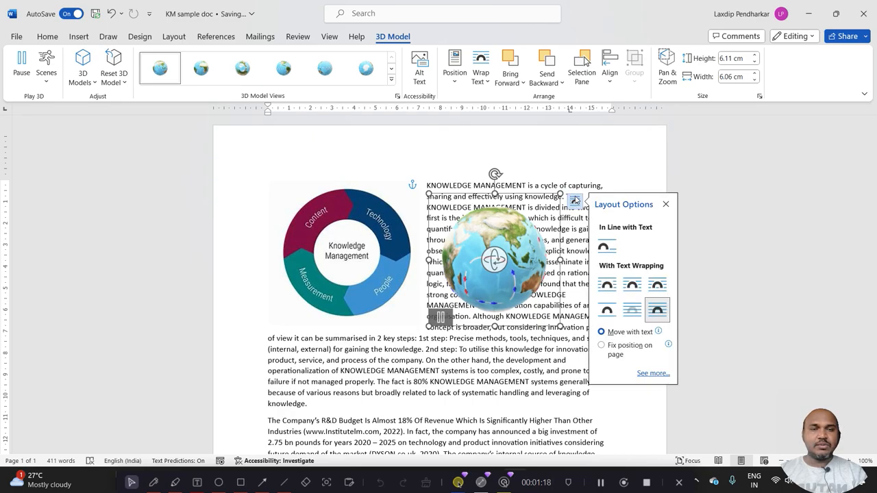
left_click(607, 287)
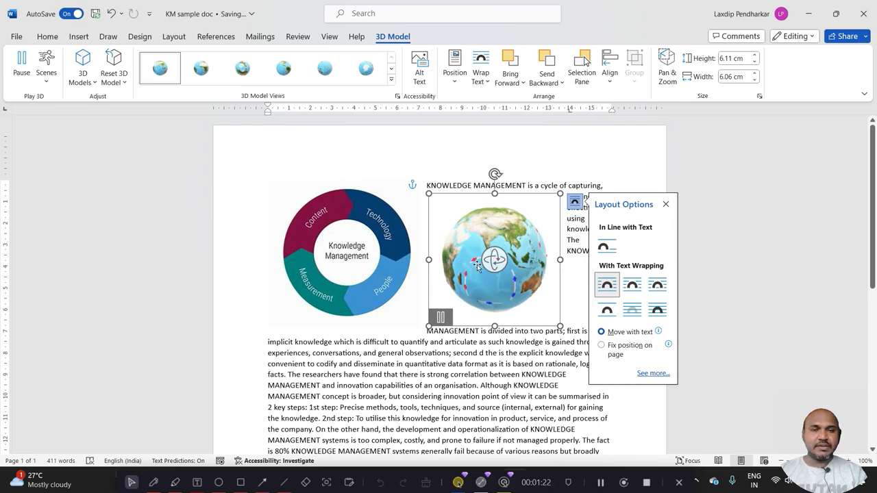
left_click(608, 314)
left_click_drag(512, 280, 529, 268)
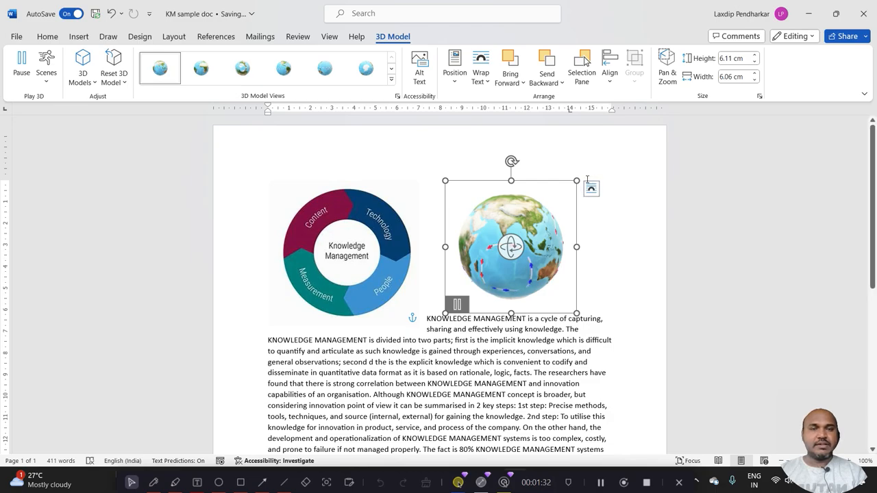
Resize the globe model to about 7.09 cm high by 7.04 cm wide and rotate it in 3D to show its southern side
left_click_drag(578, 182, 610, 178)
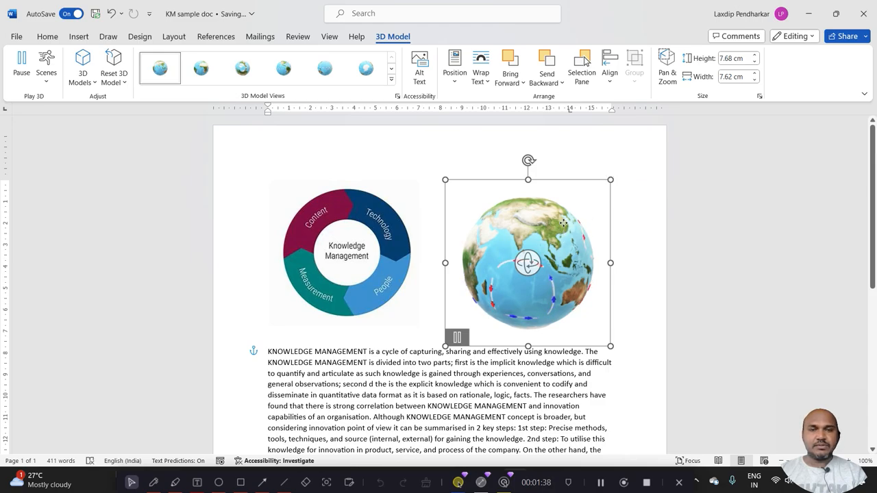
left_click_drag(610, 347, 595, 334)
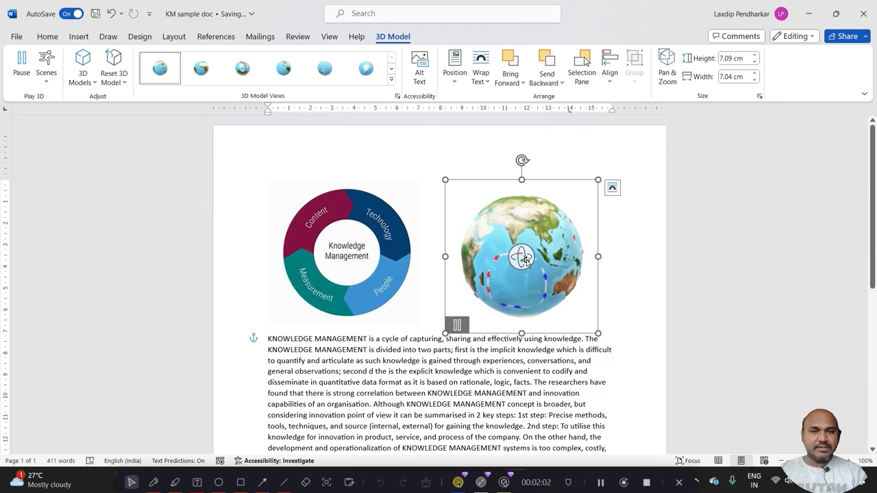
left_click_drag(526, 261, 534, 219)
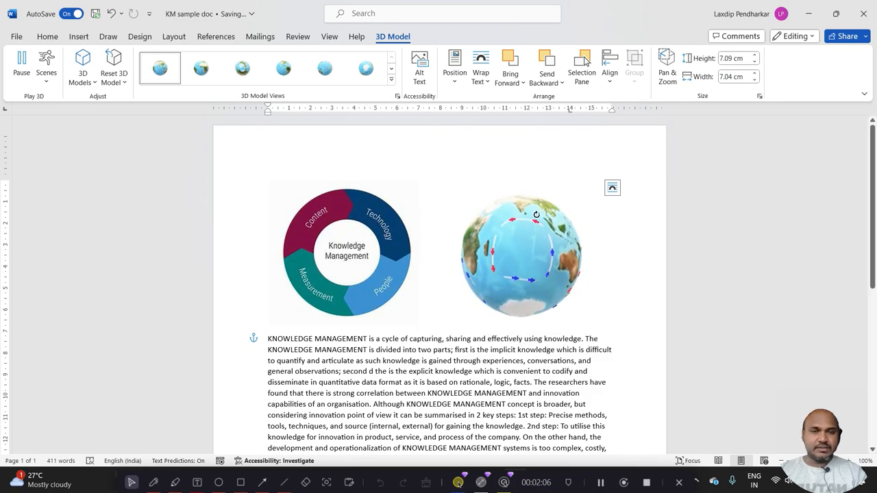
left_click_drag(536, 220, 537, 221)
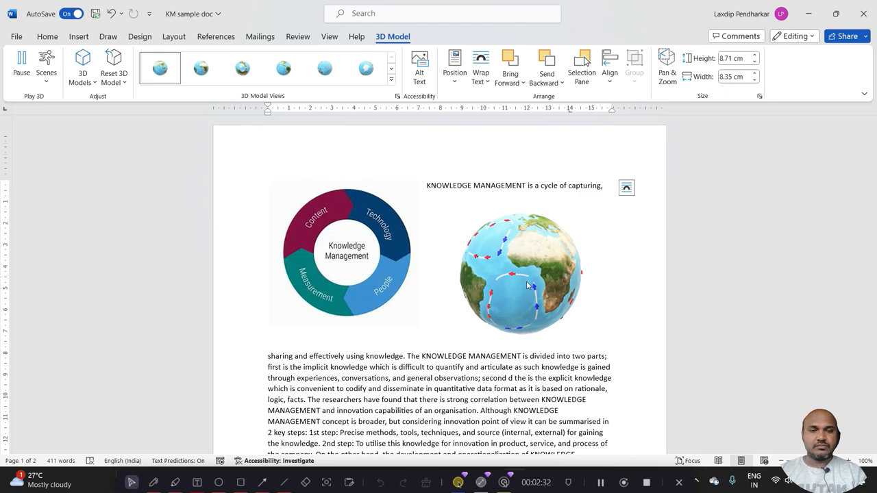
Reapply Top and Bottom text wrapping to the globe model and shift it slightly away from the diagram
left_click(624, 188)
left_click(657, 272)
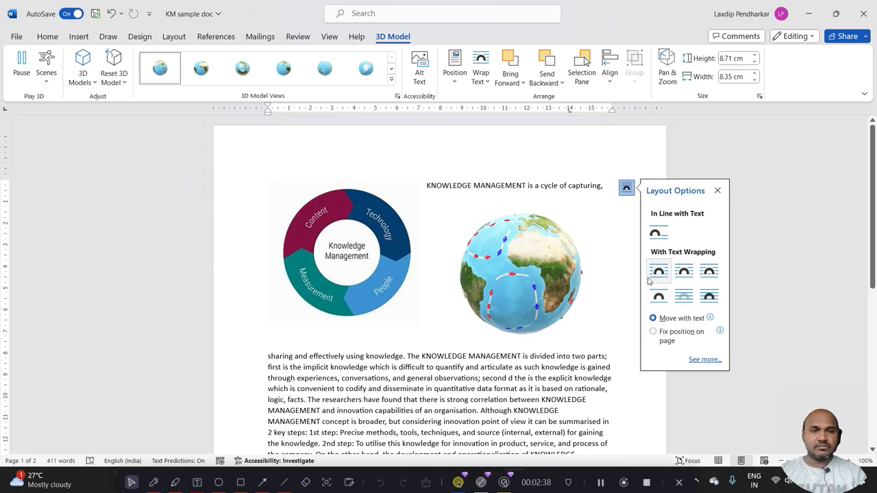
left_click(658, 299)
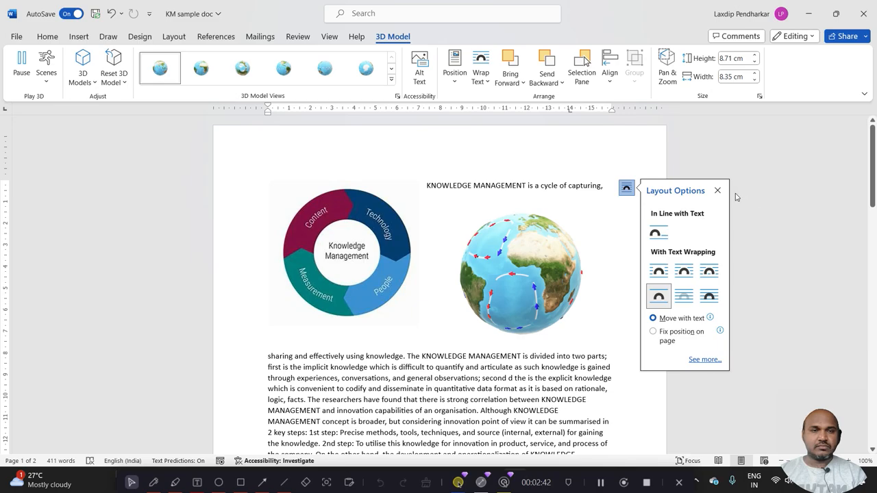
left_click(717, 191)
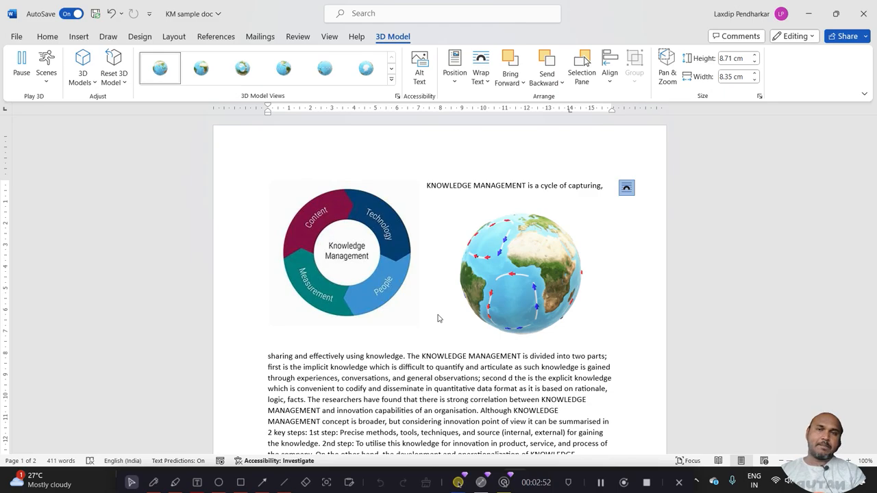
left_click(298, 37)
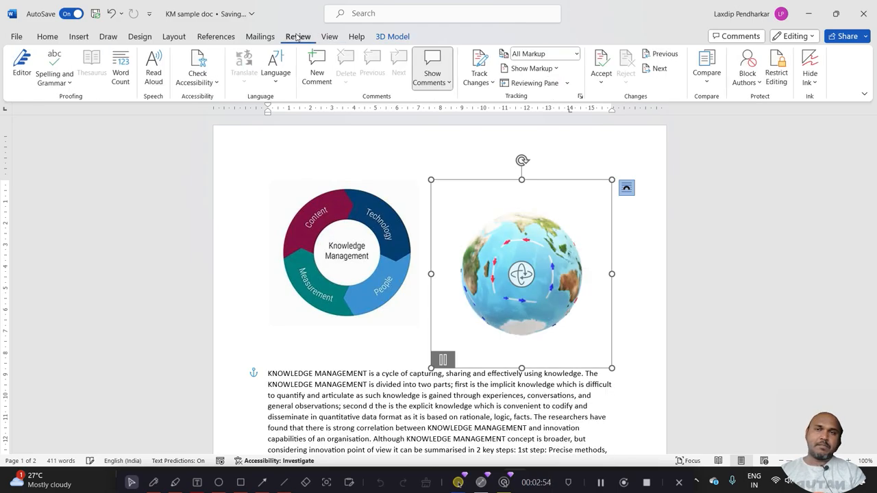
left_click(394, 37)
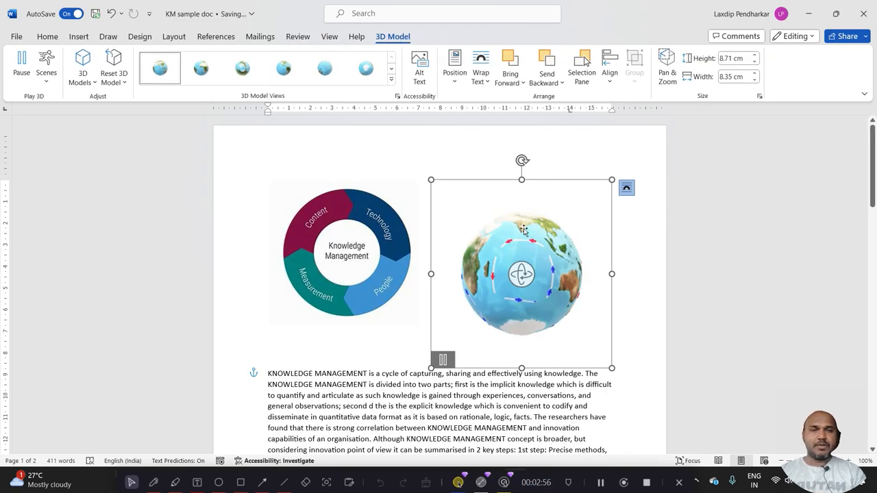
left_click_drag(523, 230, 529, 202)
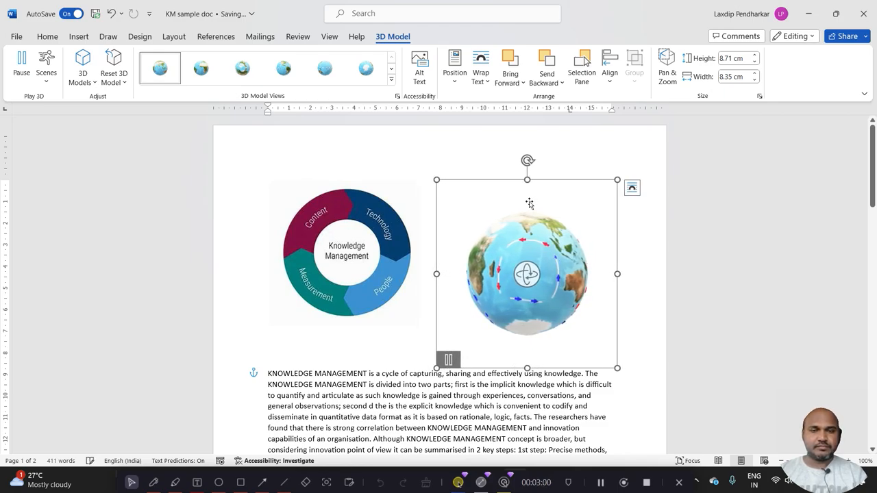
Pause and replay the globe model's animation twice, leaving it paused
left_click(450, 364)
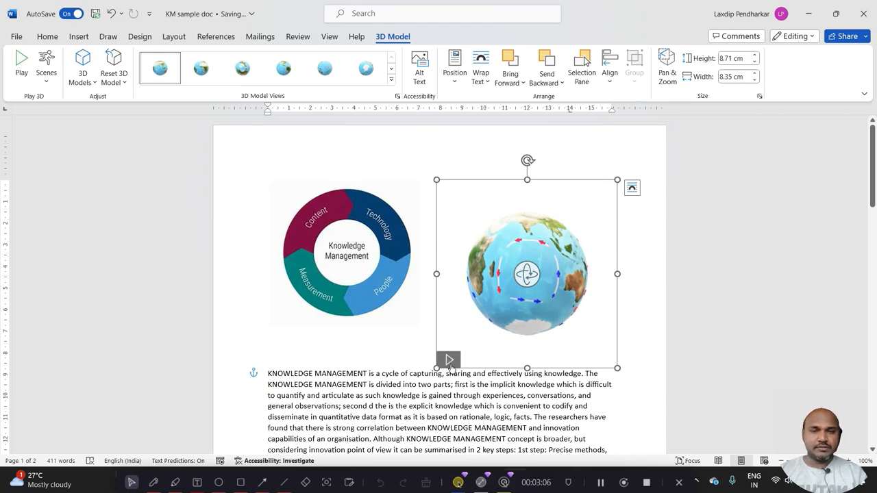
left_click(449, 364)
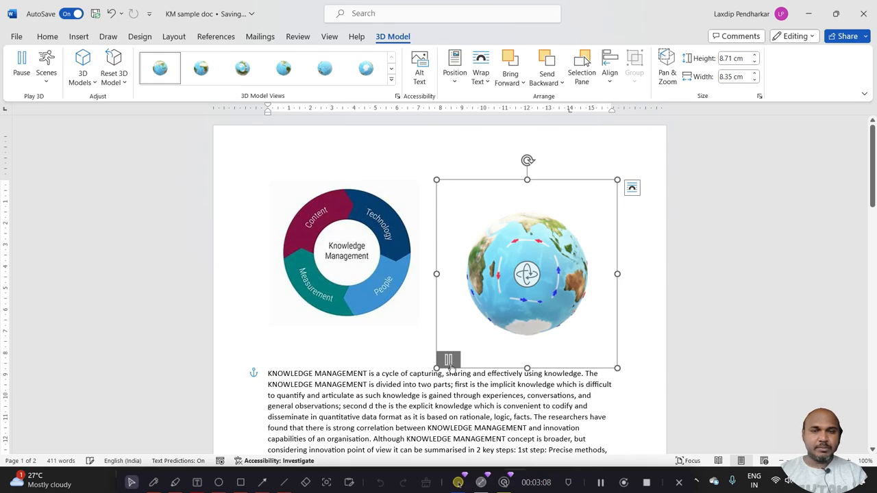
left_click(22, 61)
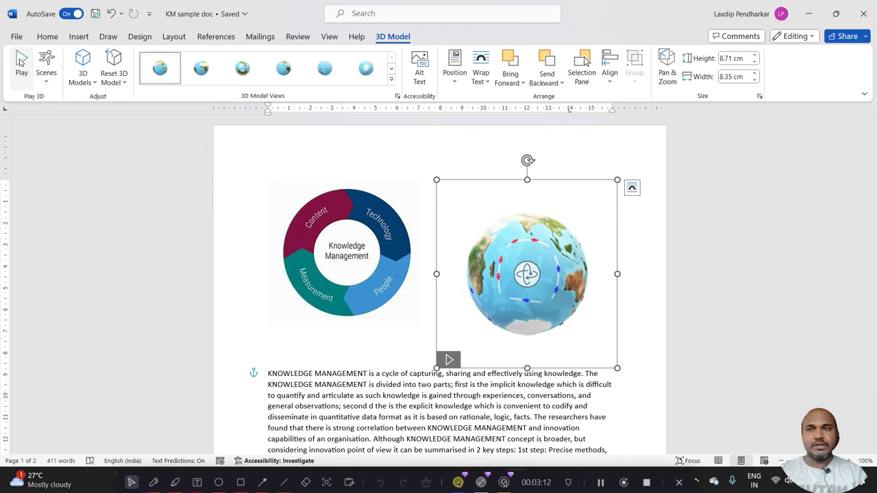
left_click(20, 62)
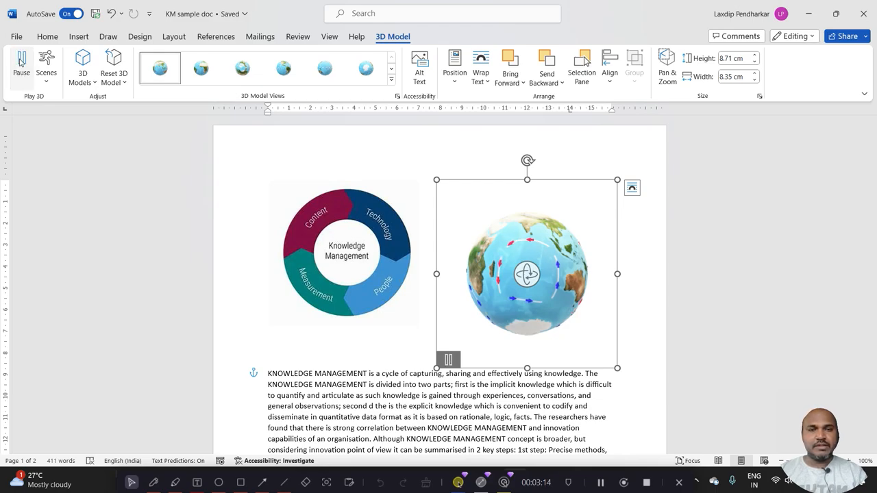
left_click(20, 61)
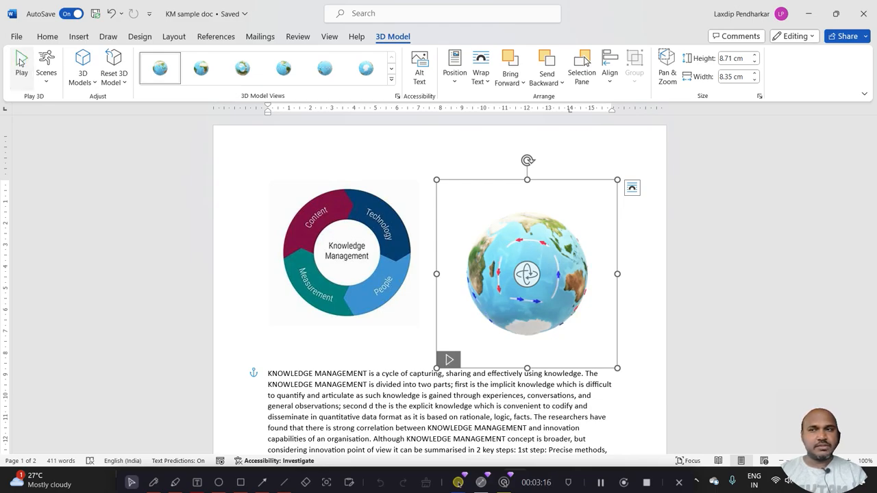
left_click(47, 83)
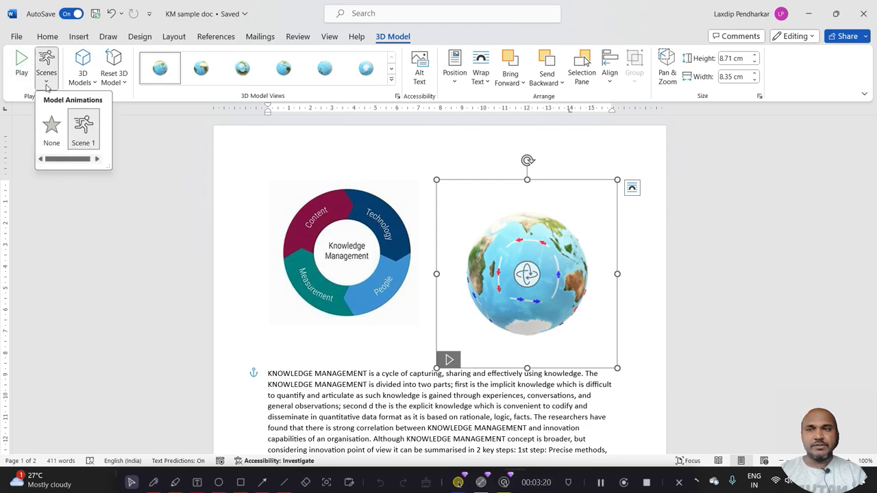
left_click(47, 84)
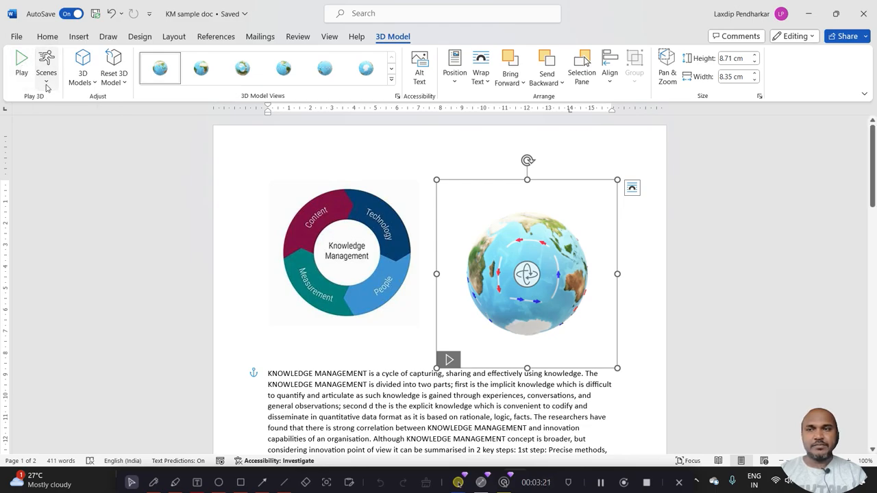
left_click(80, 83)
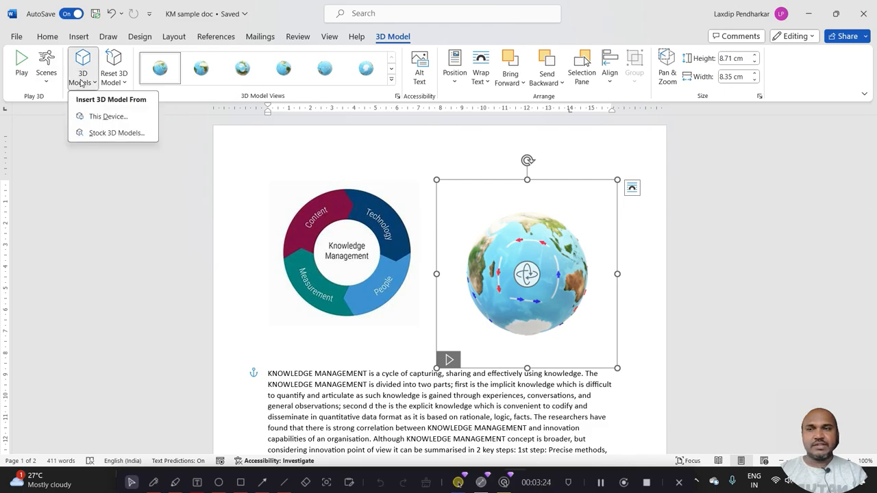
Reset the globe model's 3D formatting and move it up so the paragraph text starts below it
left_click(118, 80)
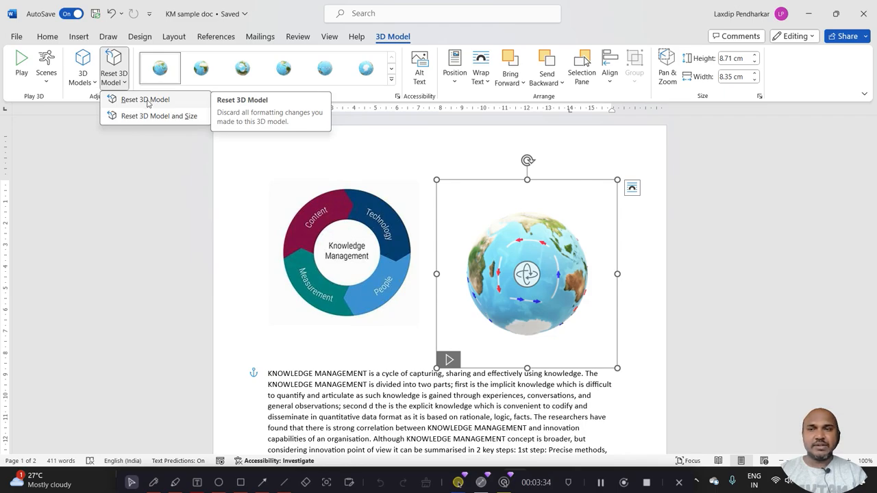
left_click(147, 101)
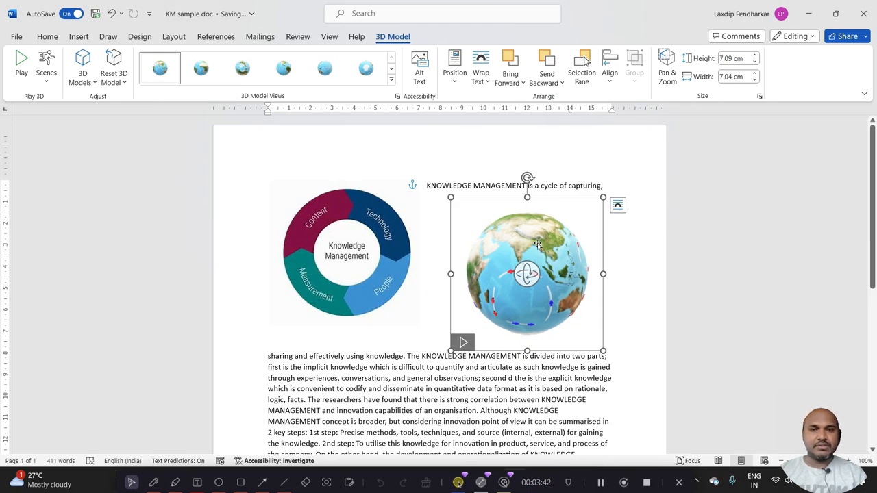
left_click_drag(537, 245, 532, 228)
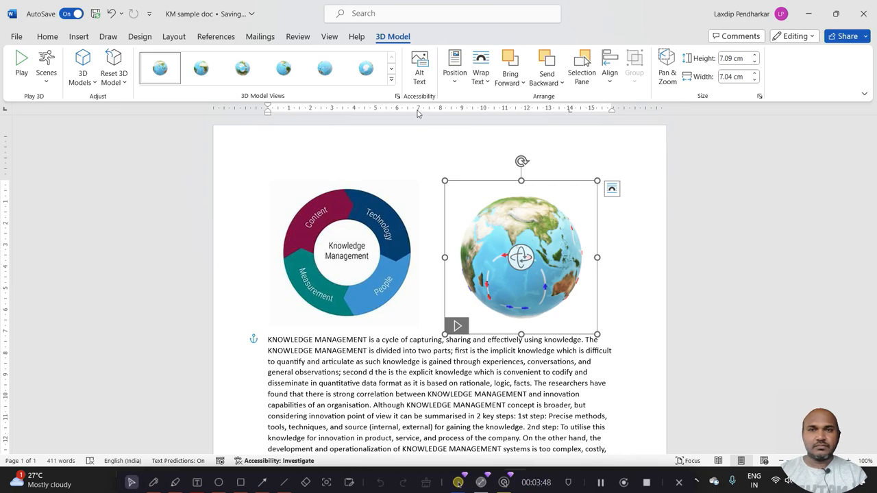
Position the globe model in the top right of the page with square text wrapping and nudge it slightly upward
left_click(454, 69)
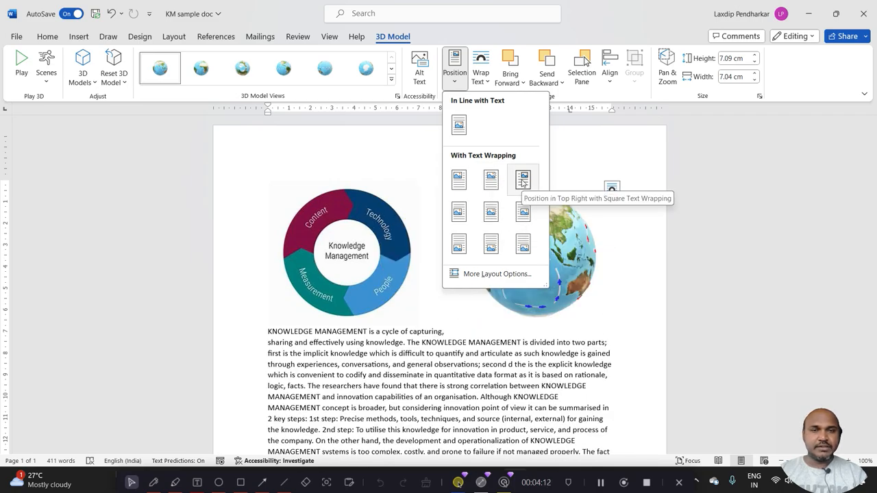
left_click(522, 180)
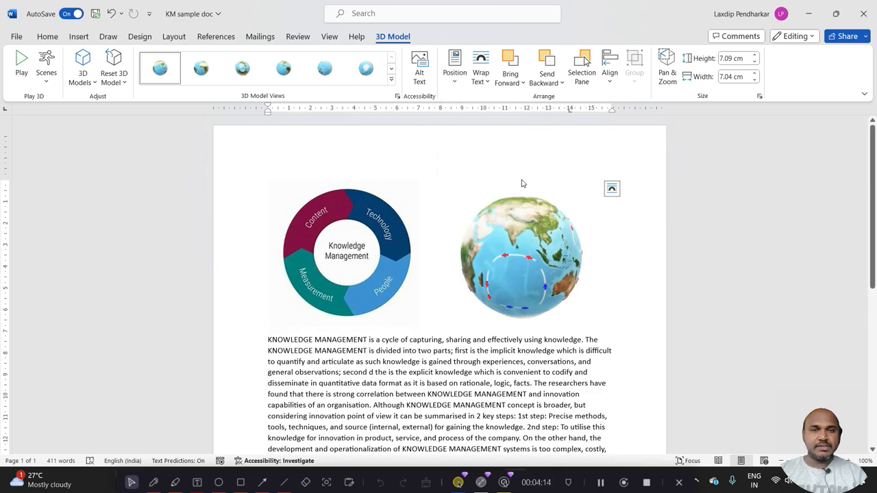
left_click_drag(531, 238, 531, 230)
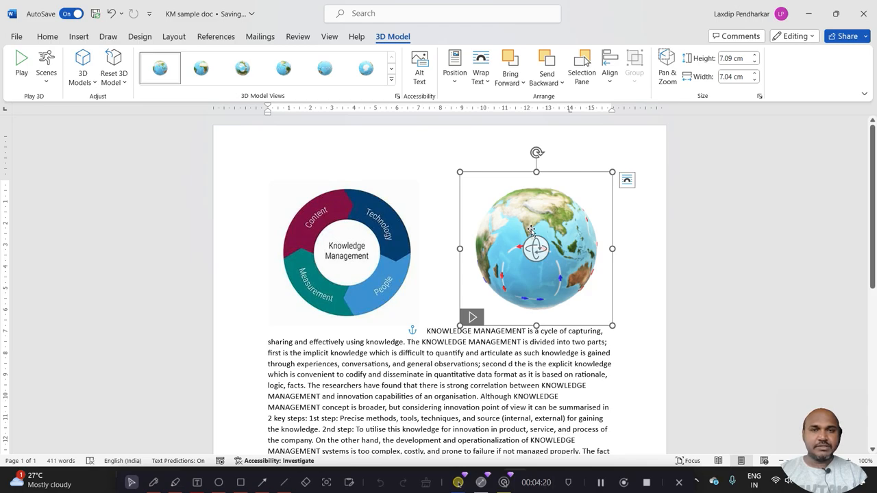
left_click(484, 86)
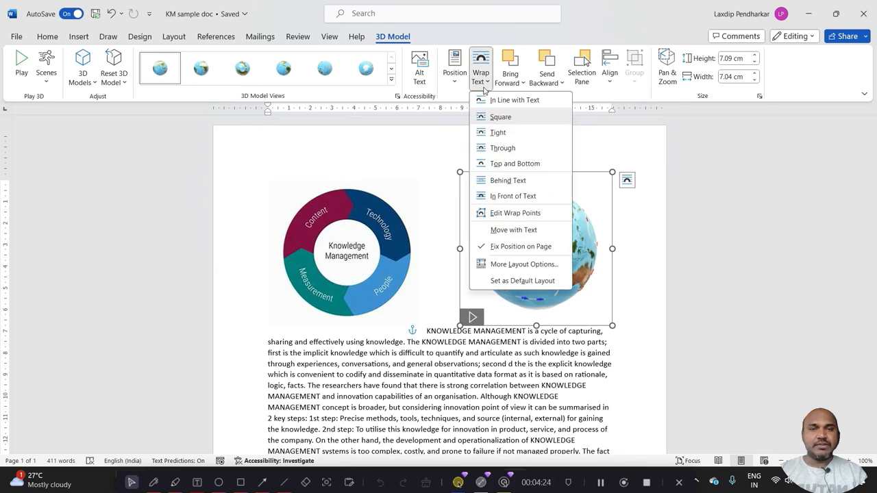
left_click(483, 88)
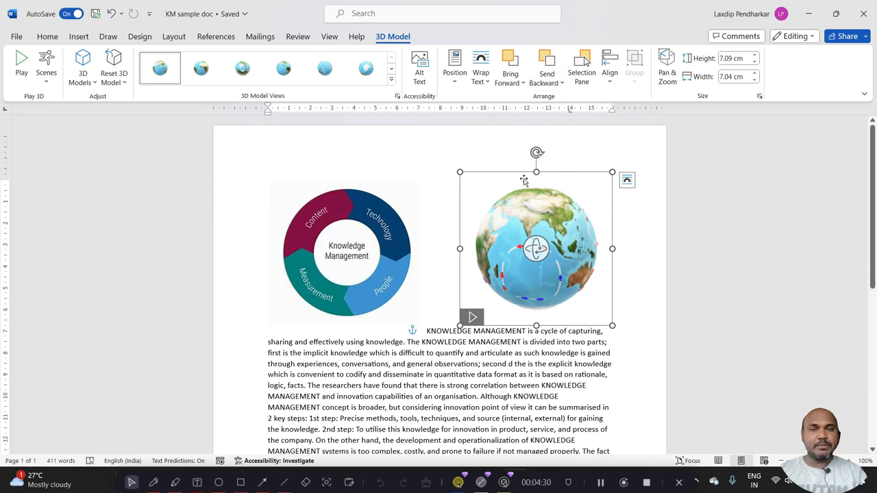
Move the globe model so it overlaps the Knowledge Management diagram and send it to the back, behind the diagram
left_click_drag(522, 231, 411, 237)
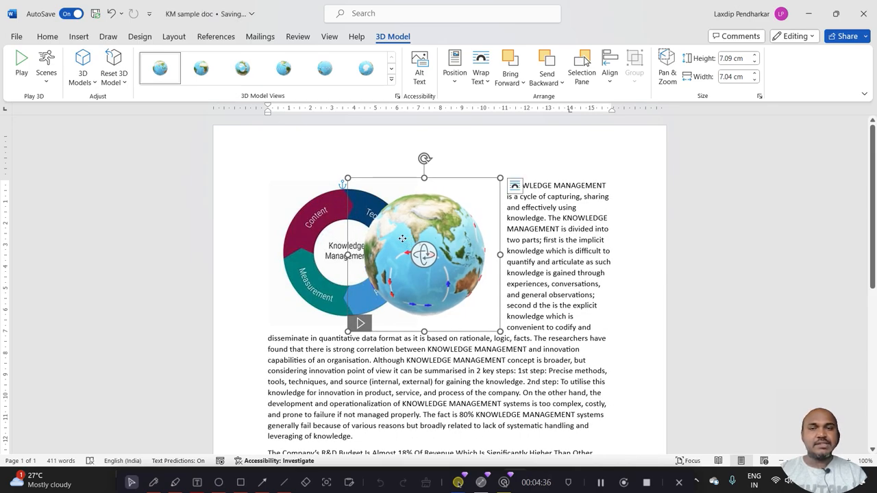
left_click(288, 220)
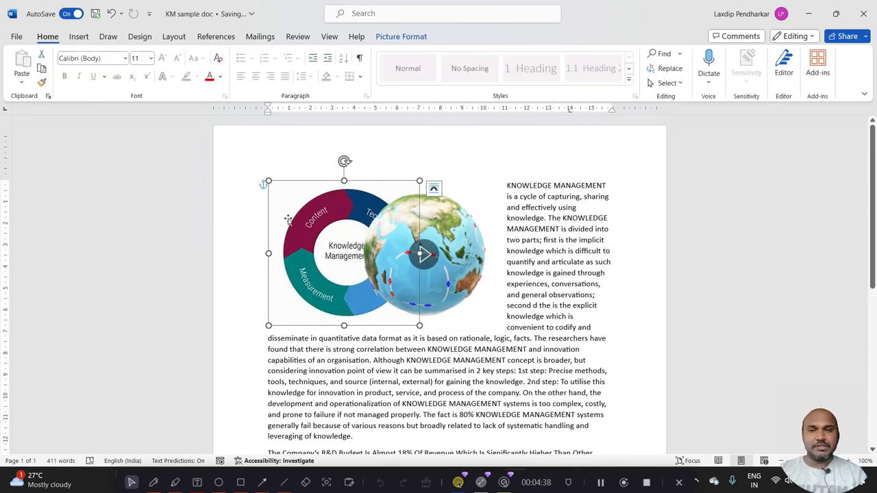
left_click(446, 233)
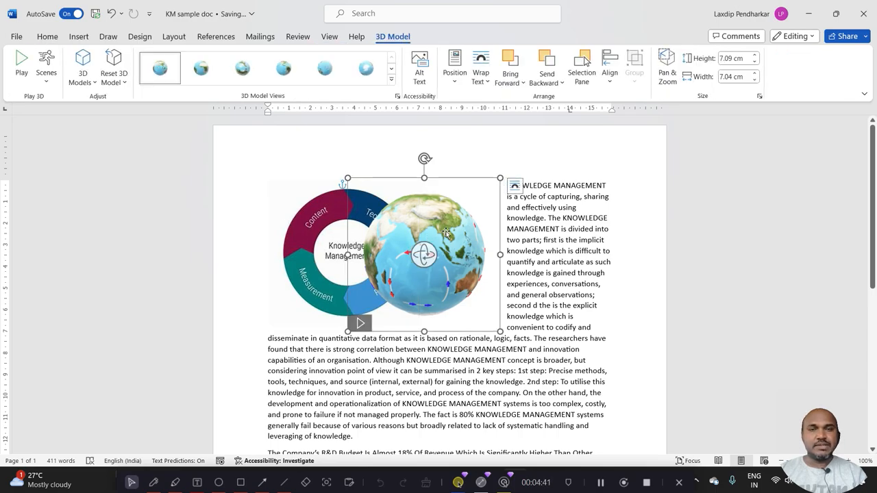
left_click(551, 79)
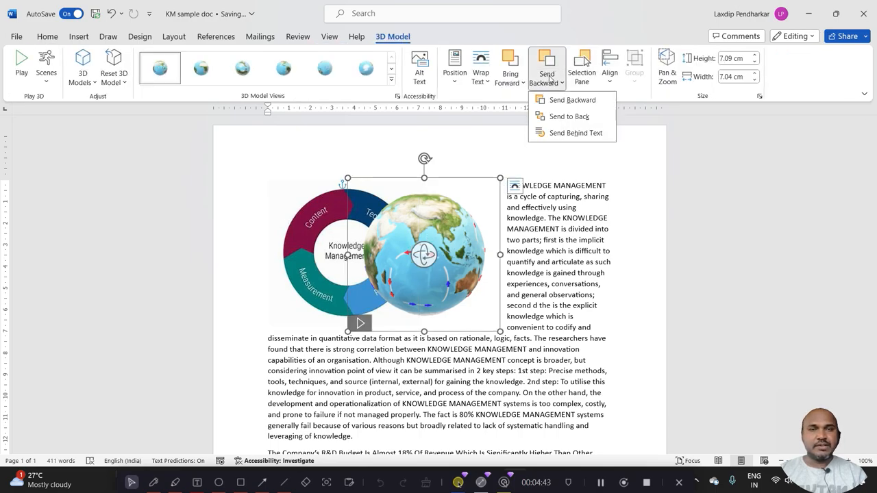
left_click(564, 118)
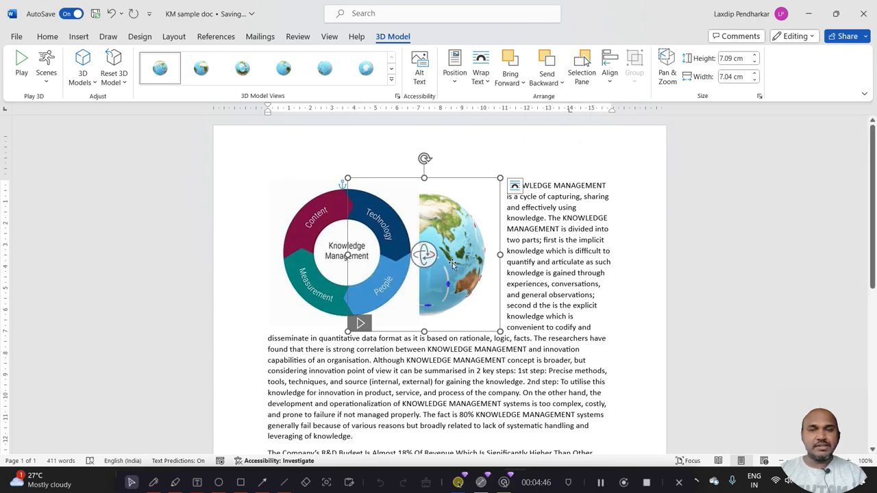
left_click(562, 206)
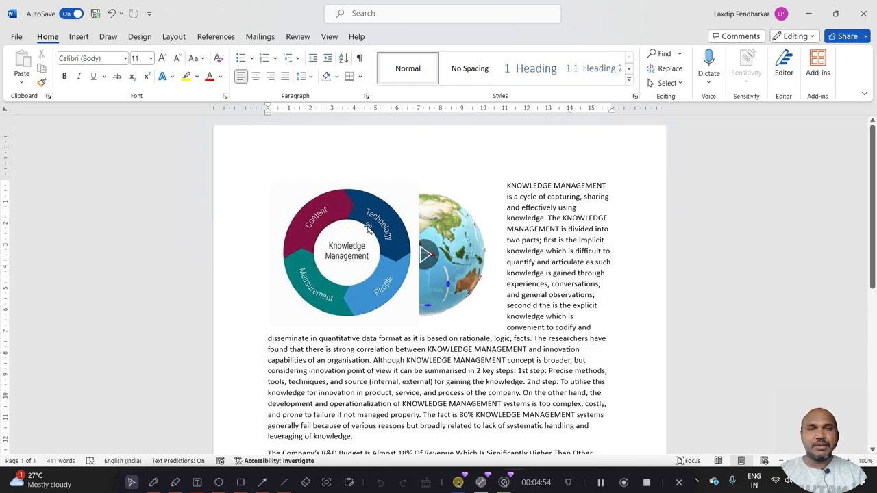
Bring the globe model to the front and move it beside the Knowledge Management diagram, above the paragraph text
left_click(459, 231)
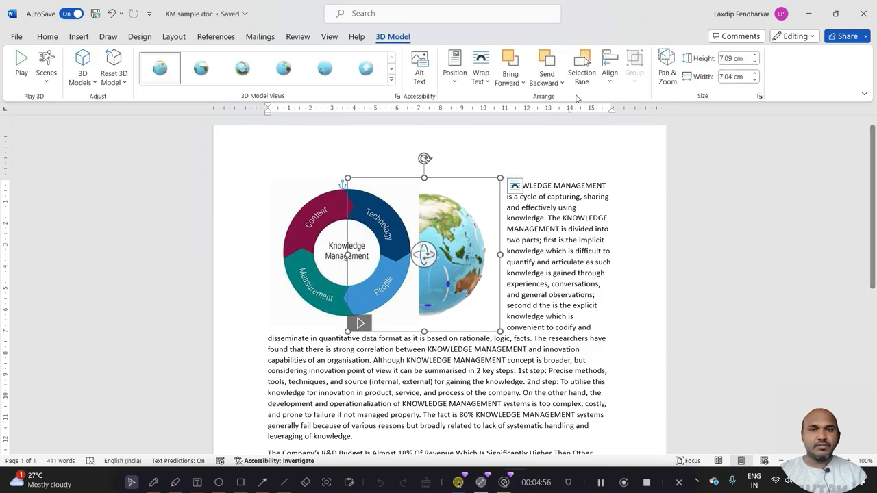
left_click(513, 81)
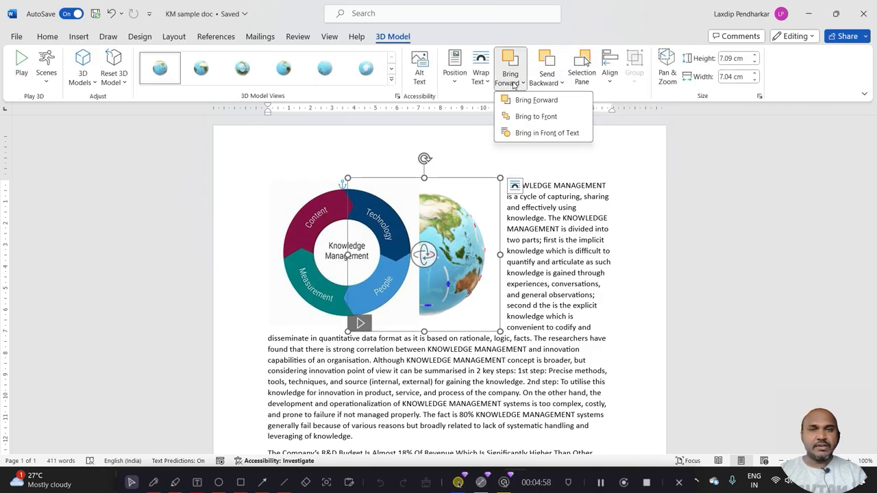
left_click(526, 119)
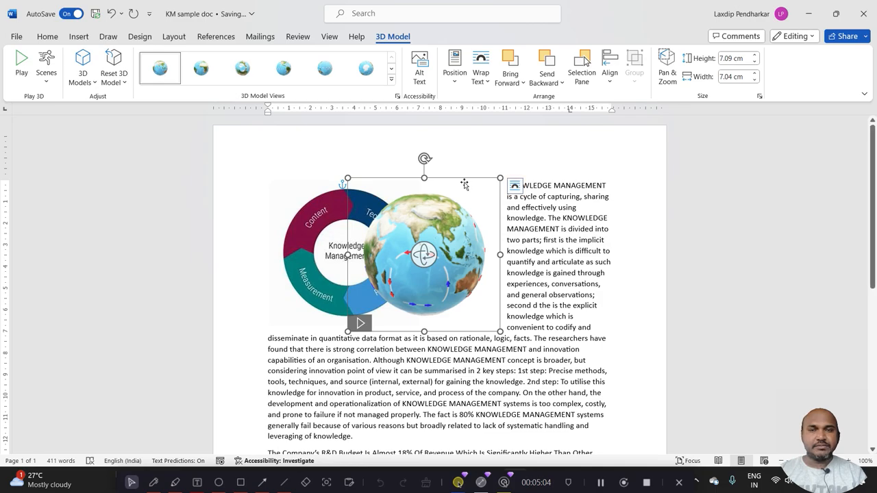
left_click_drag(463, 184, 541, 178)
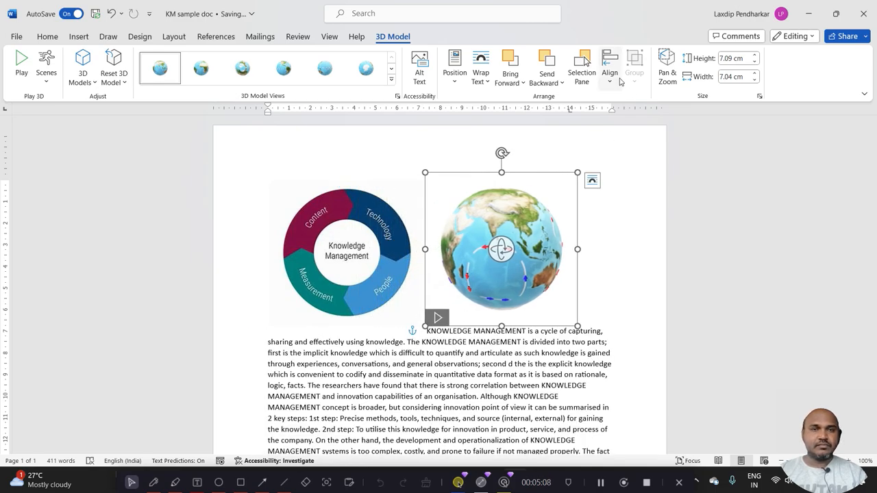
Align the globe model to the top margin and the right margin of the page
left_click(612, 81)
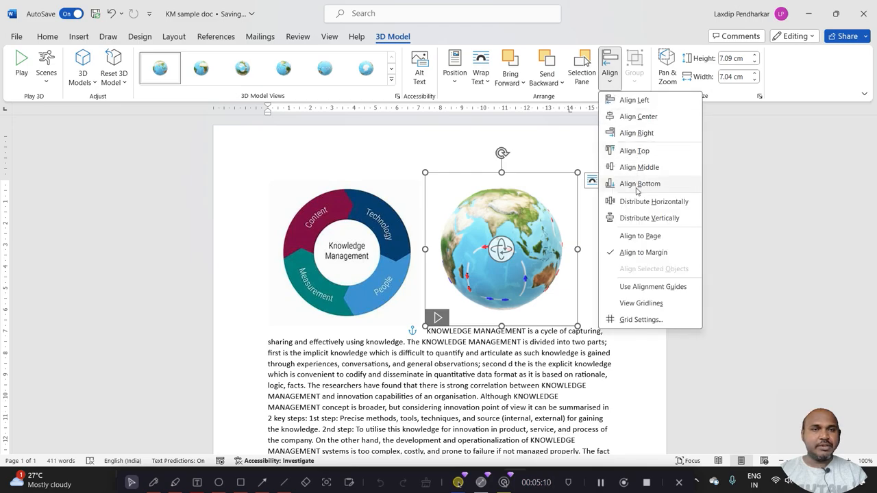
left_click(629, 151)
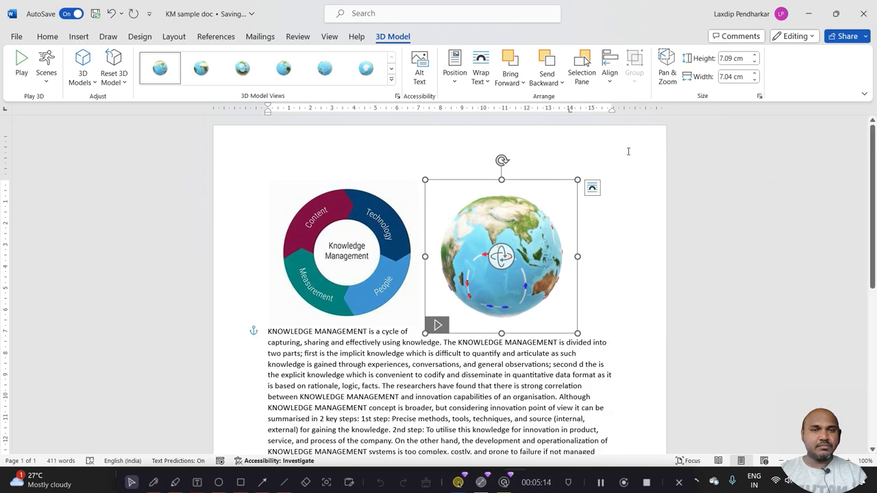
left_click(610, 77)
left_click(629, 134)
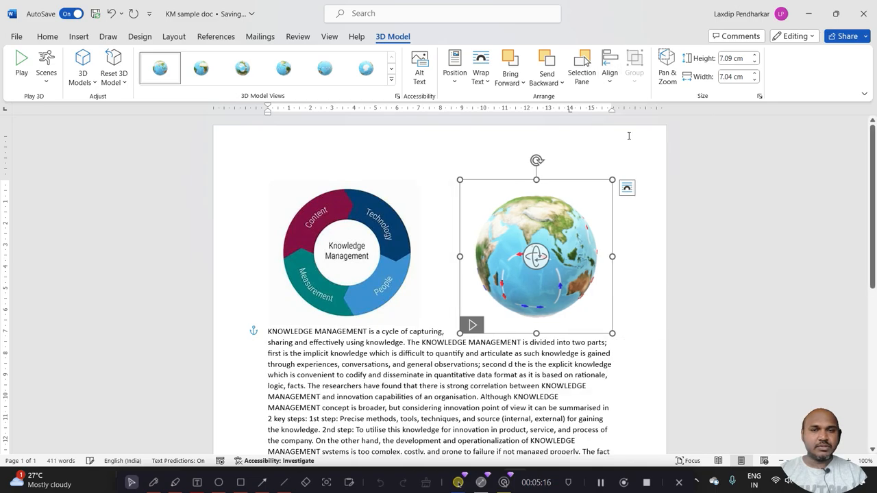
Try left alignment on the globe model, and align it back to the right margin
left_click(610, 74)
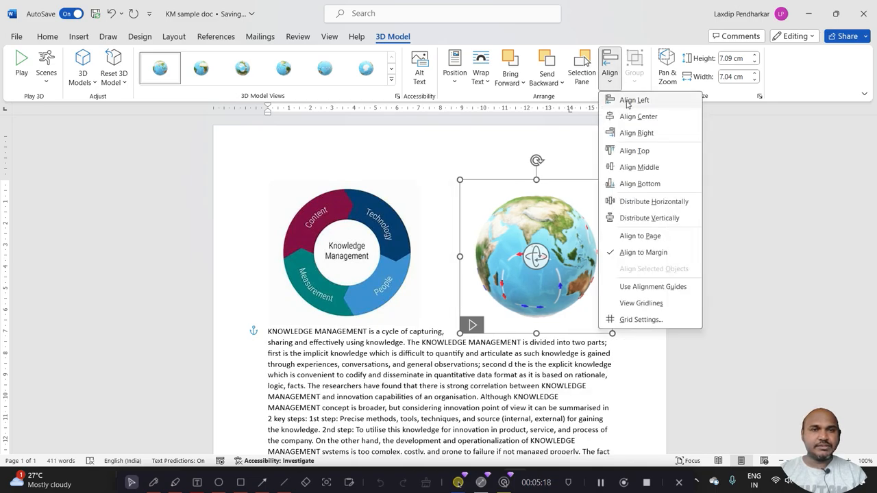
left_click(626, 101)
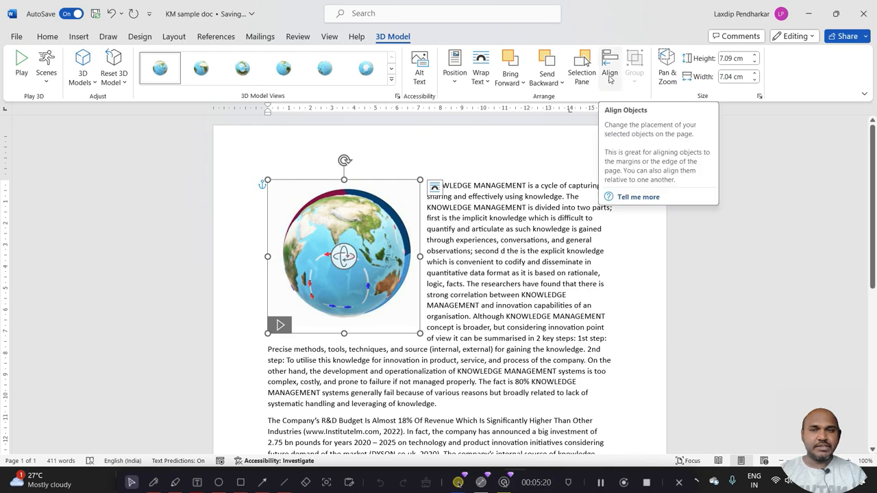
left_click(610, 76)
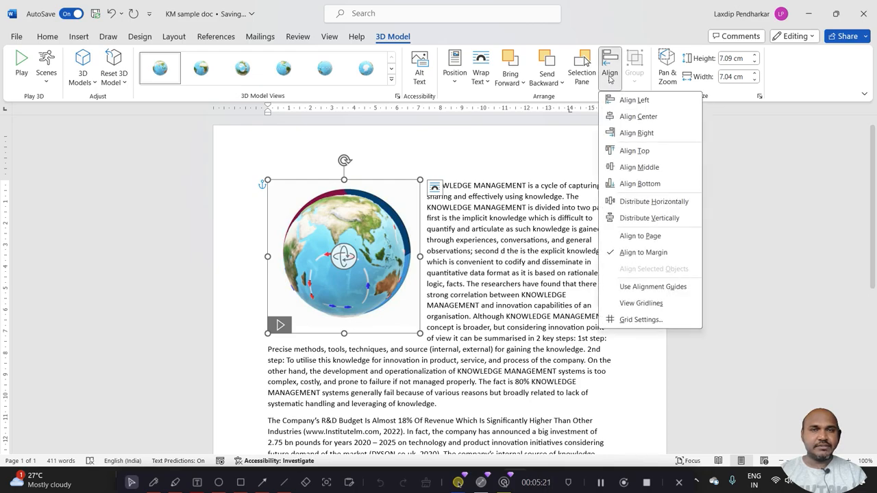
left_click(636, 132)
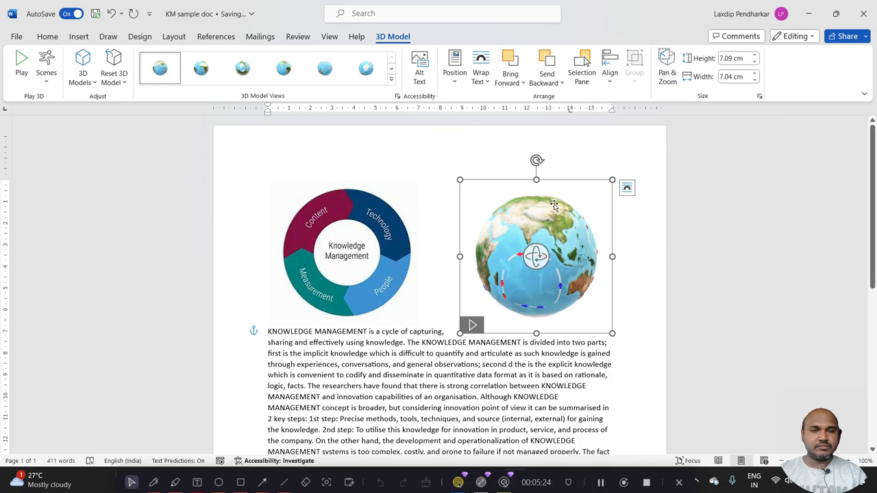
left_click(503, 162)
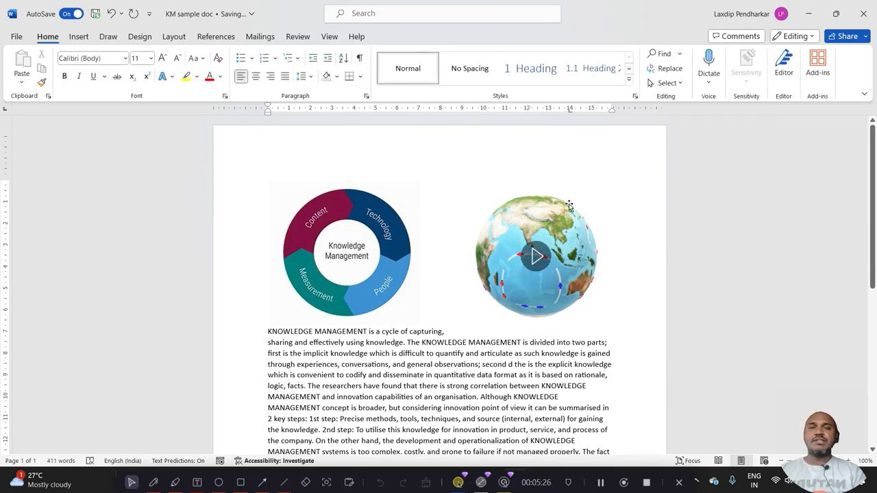
left_click(543, 212)
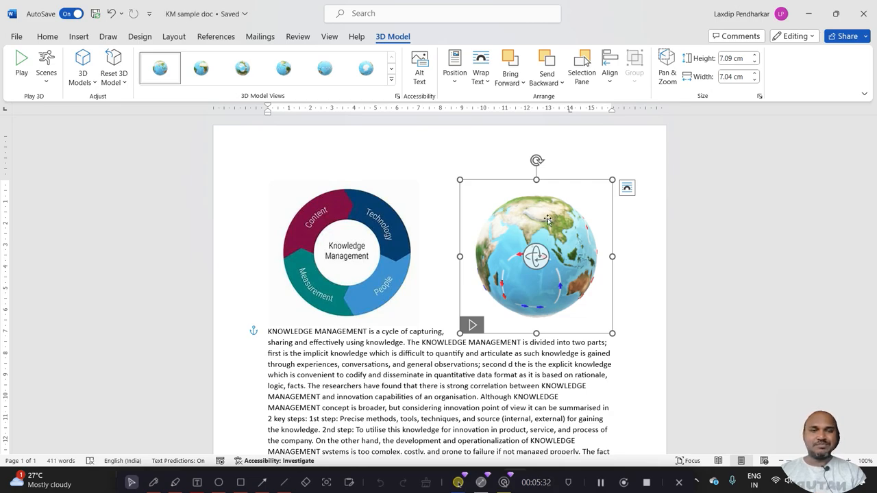
left_click(647, 487)
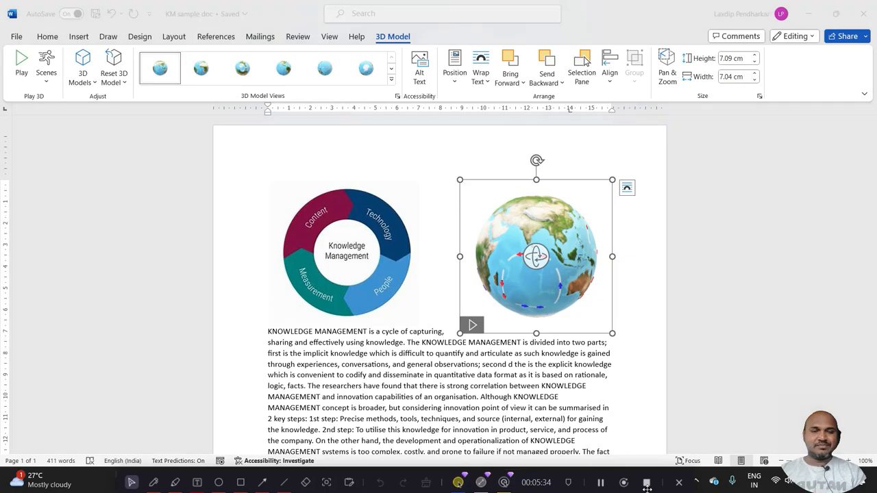